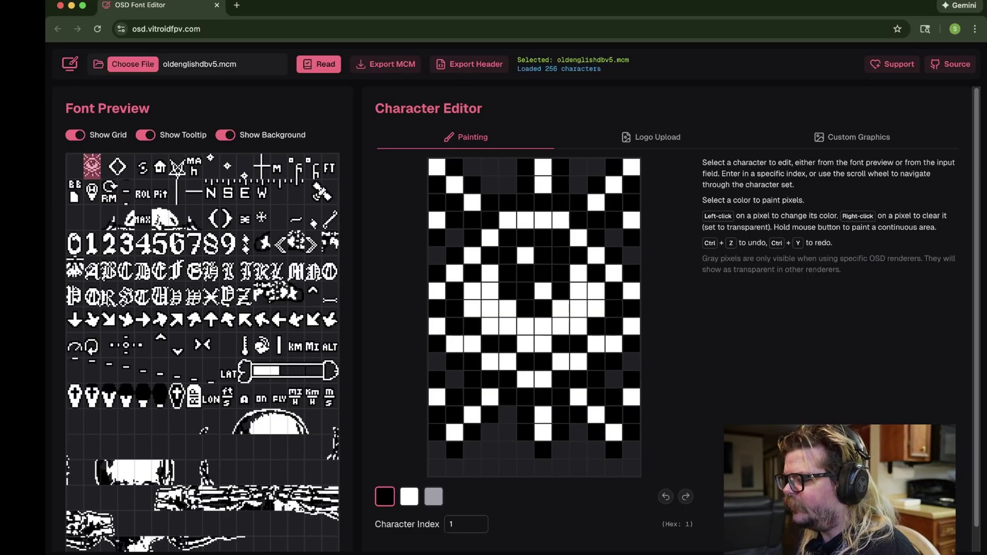
Look through the font's characters, including the coffin battery icon 144 and the RIP tombstone 151
scroll(322, 242, "down", 1)
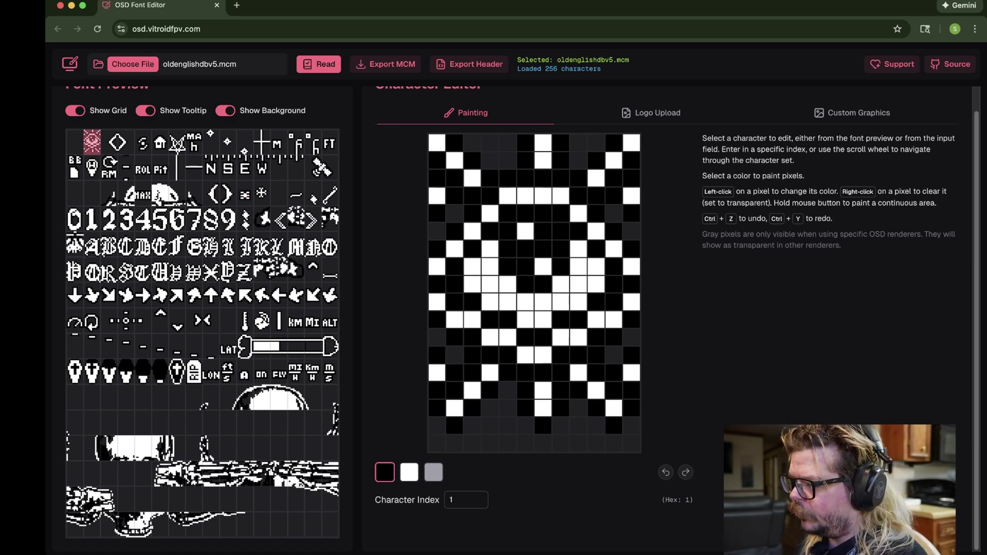
scroll(522, 319, "up", 1)
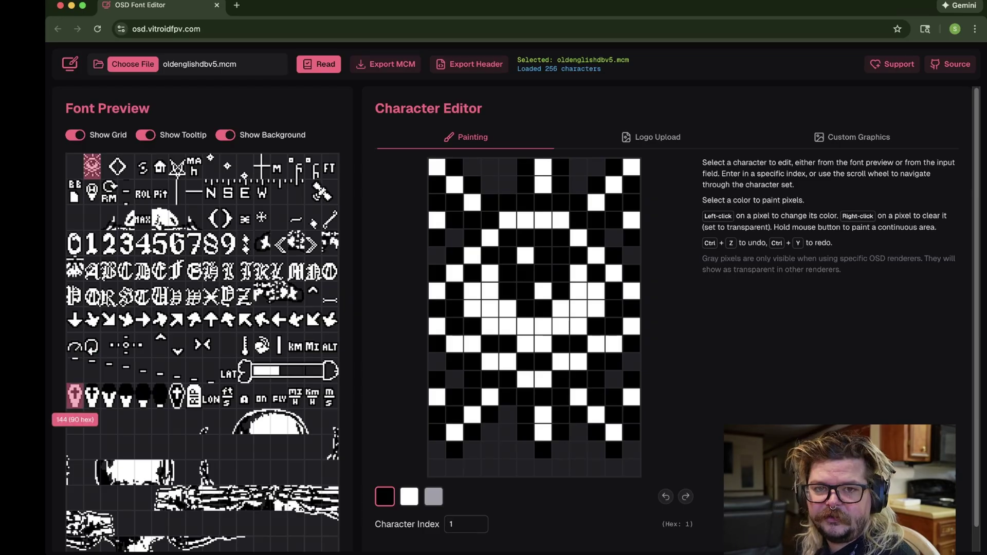
left_click(75, 396)
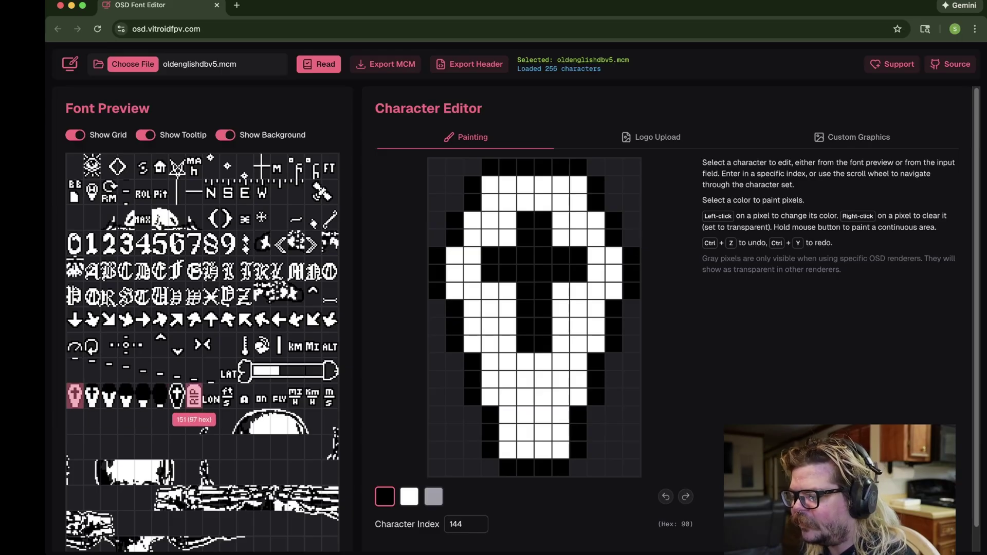
left_click(195, 397)
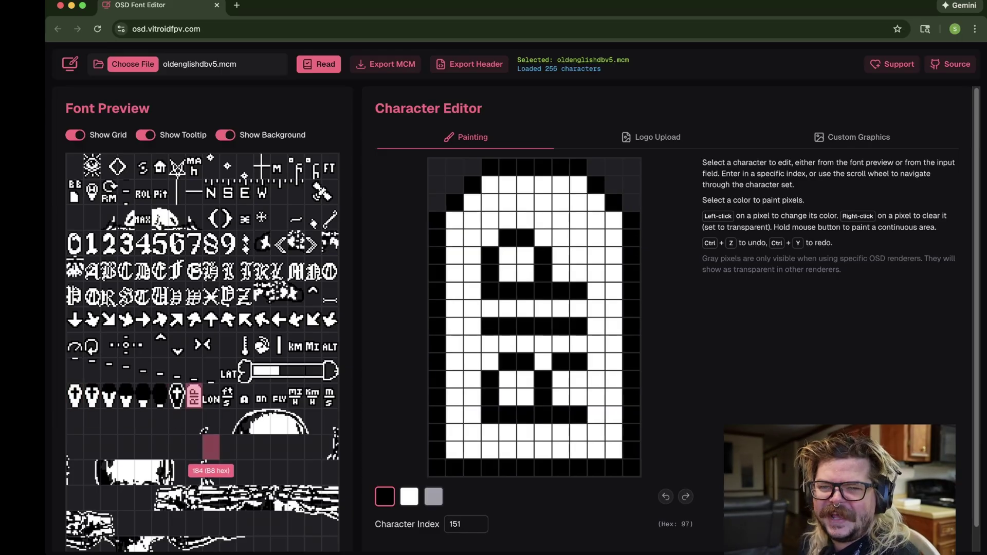
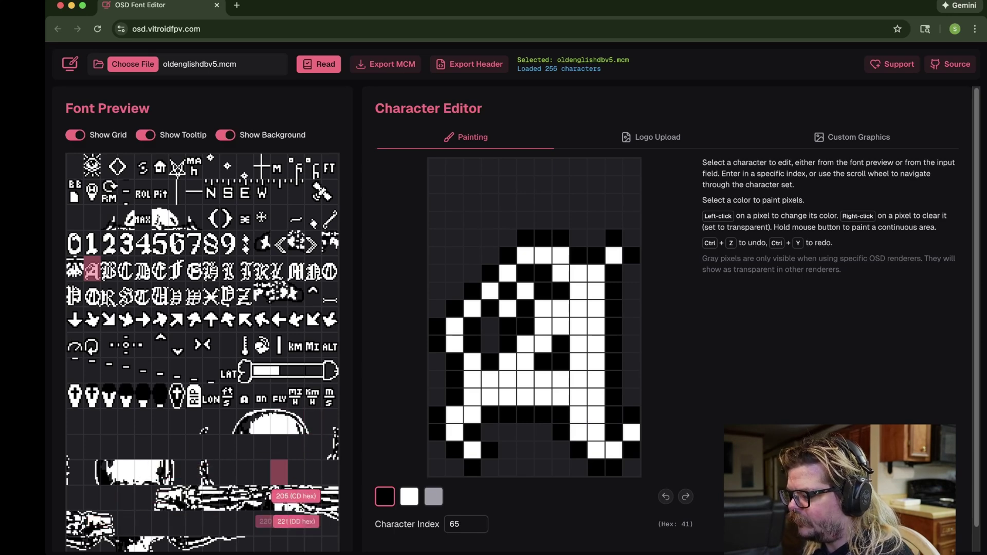
scroll(209, 458, "down", 1)
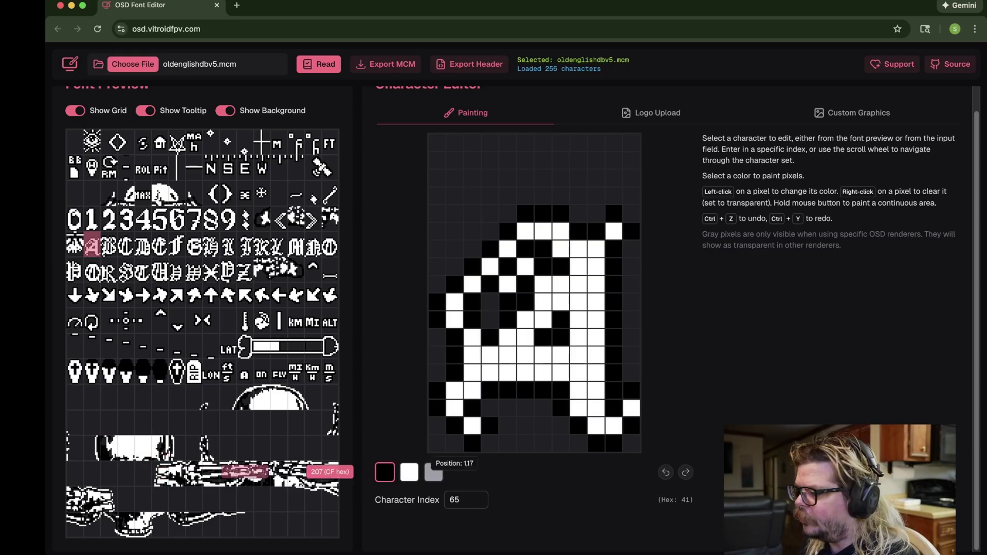
scroll(596, 396, "up", 1)
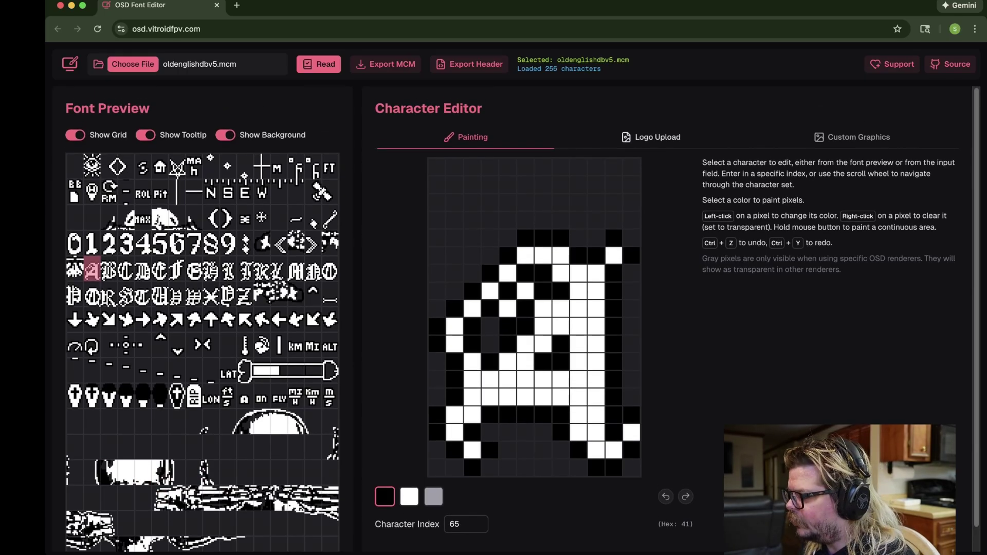
Try betafpvlogo.jpg as the font's logo and restore the original characters by reading oldenglishdbv5.mcm again
left_click(651, 137)
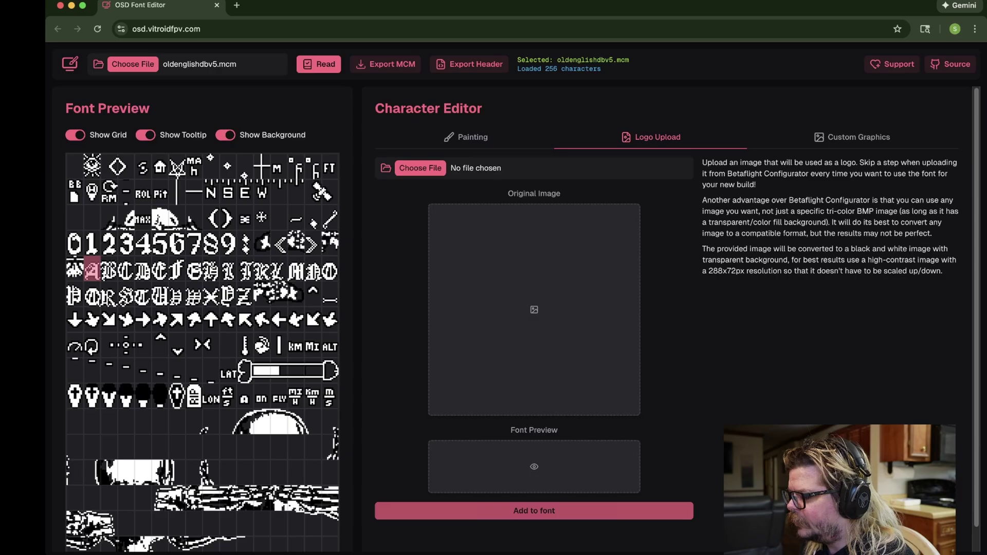
scroll(522, 320, "down", 1)
scroll(522, 320, "up", 1)
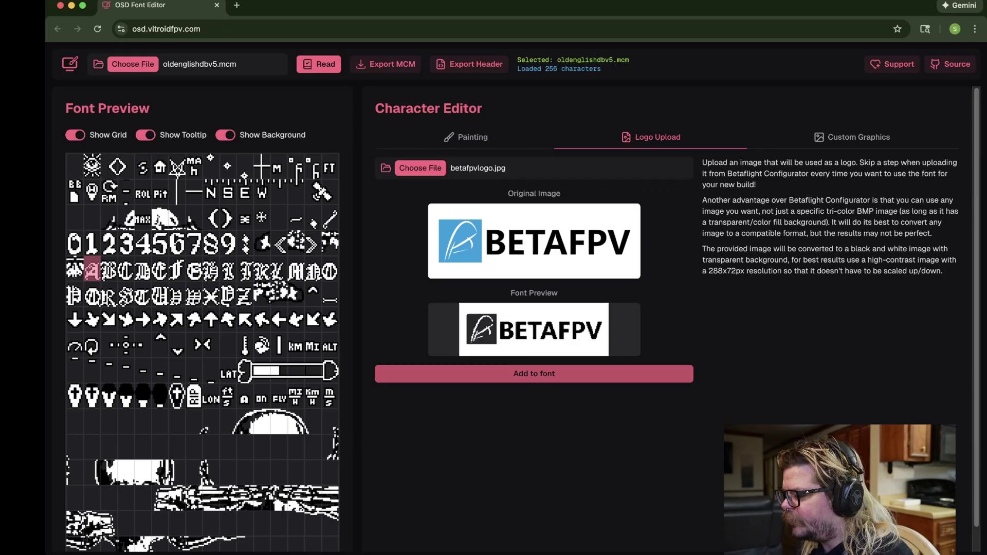
left_click(535, 374)
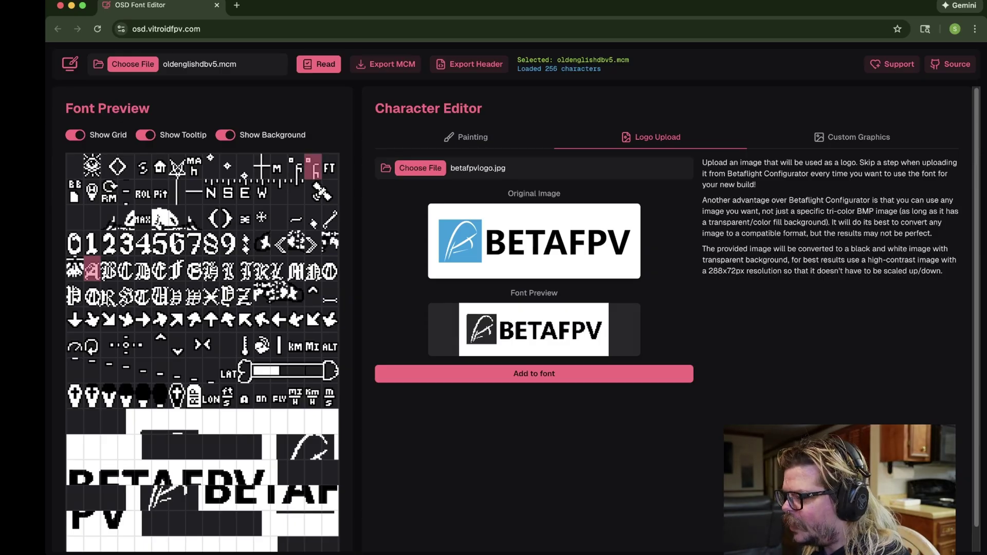
left_click(319, 64)
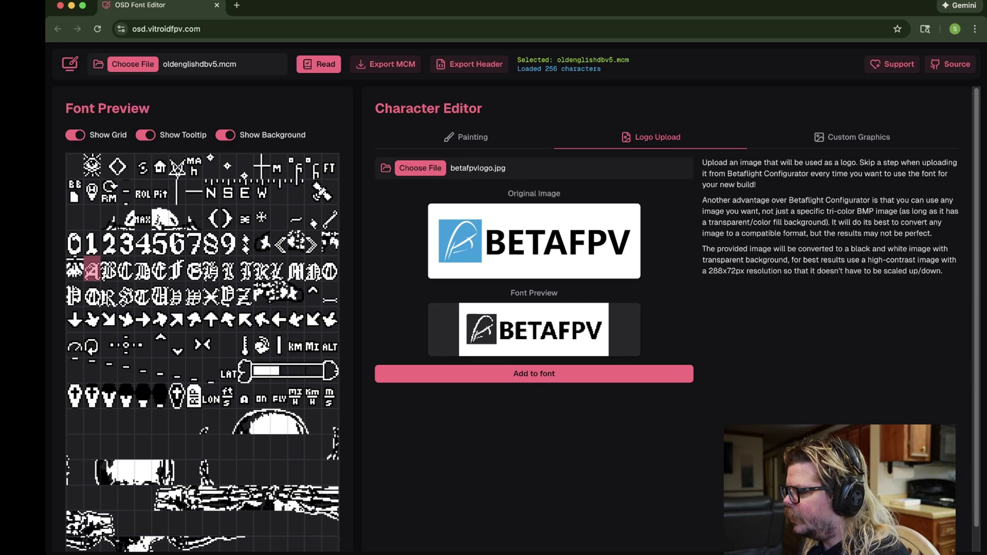
Review the custom graphics options with their craft name and pilot name rows, and the logo upload options
left_click(858, 136)
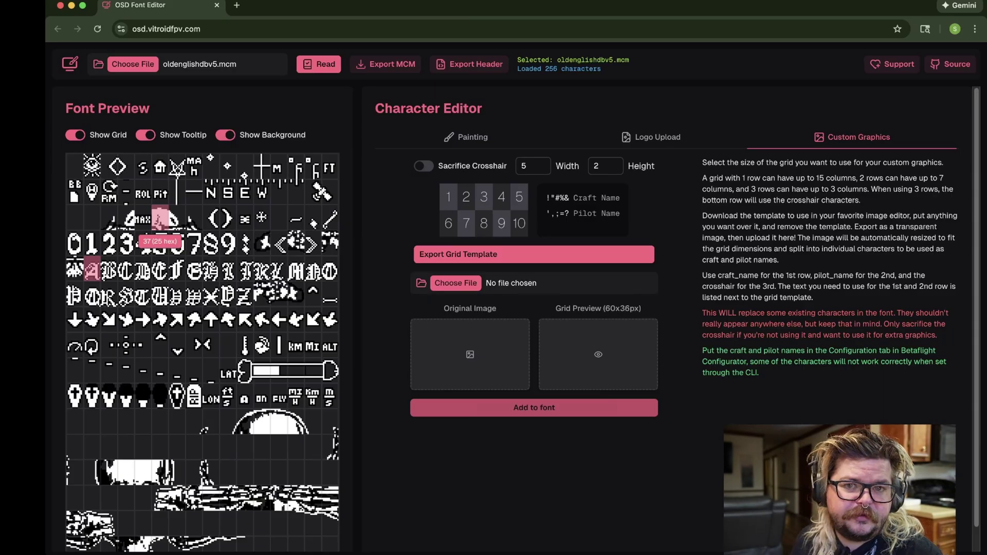
left_click_drag(574, 198, 620, 213)
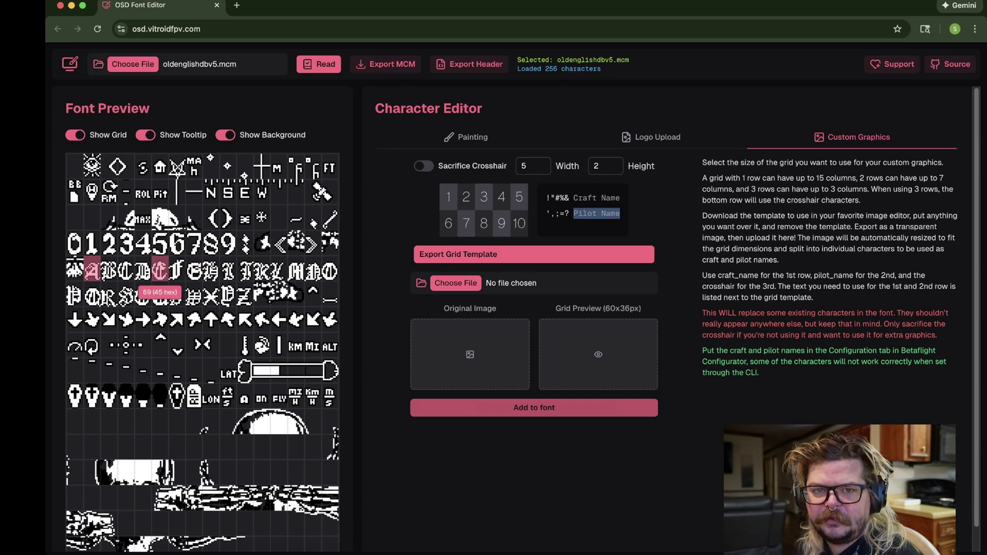
left_click(651, 137)
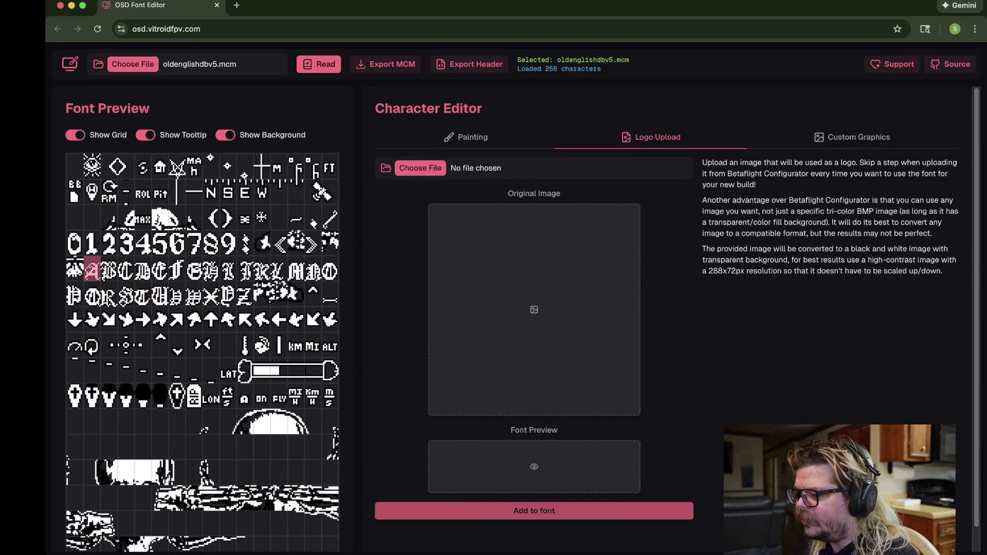
scroll(522, 320, "down", 1)
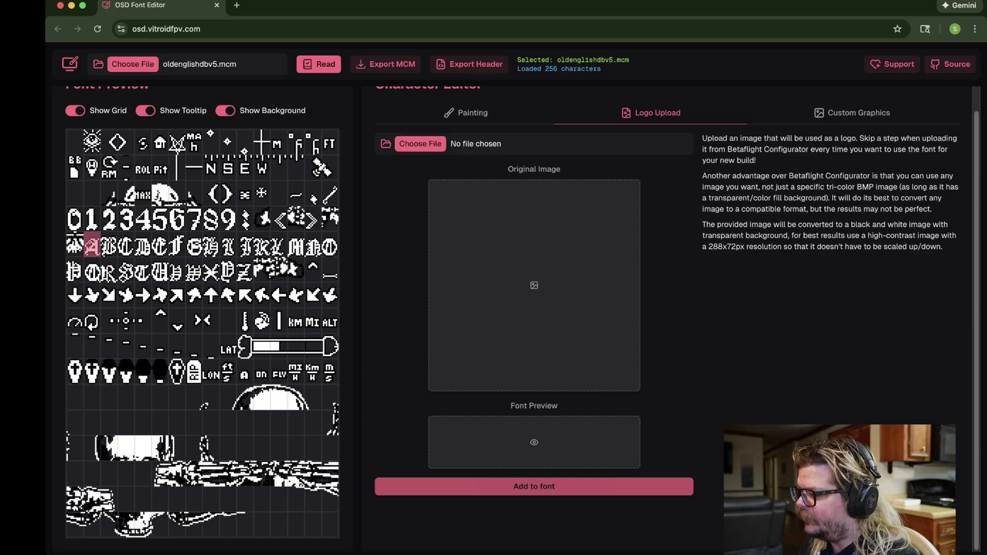
scroll(522, 318, "up", 1)
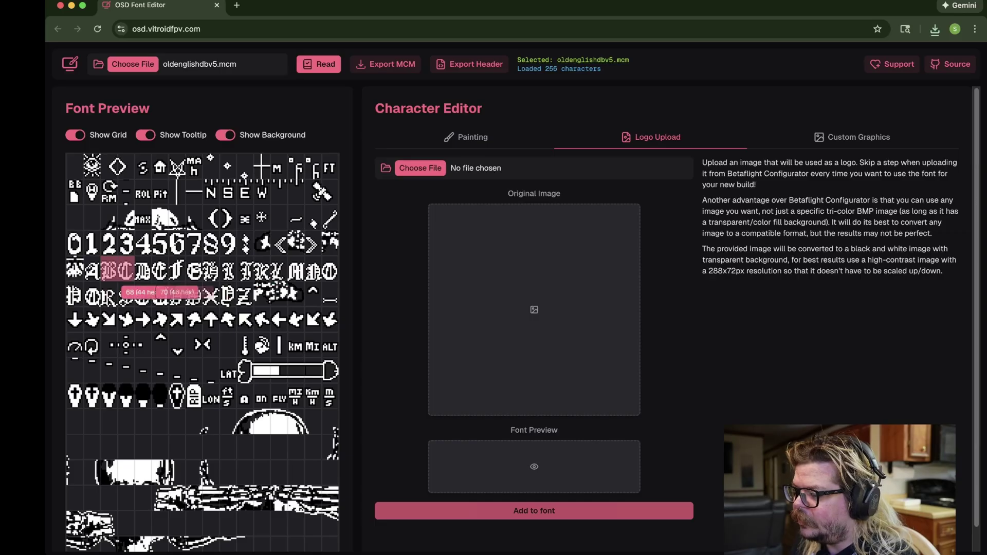
Paint eight white pixels in the two uppermost rows above the letter Y, character 89
left_click(227, 294)
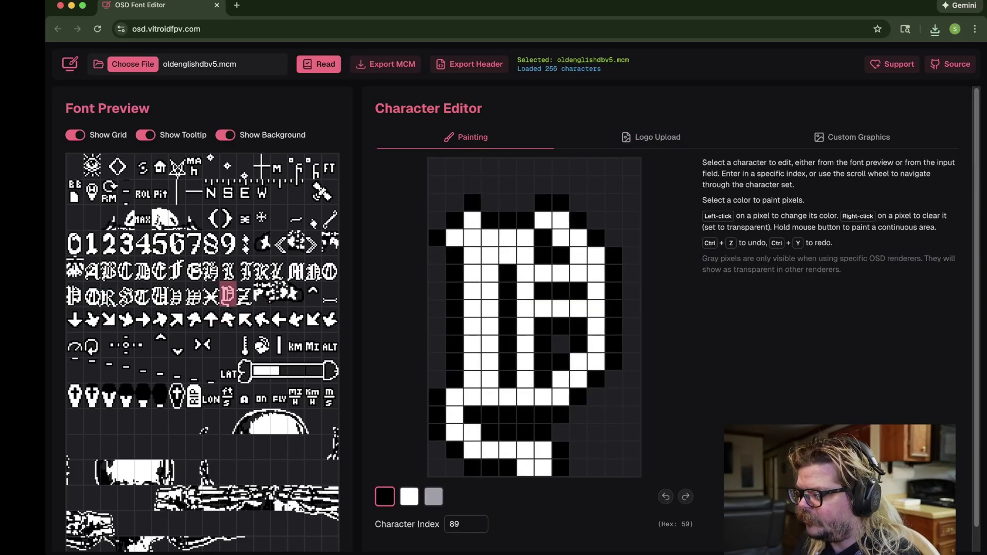
left_click(409, 497)
left_click(490, 167)
left_click(525, 167)
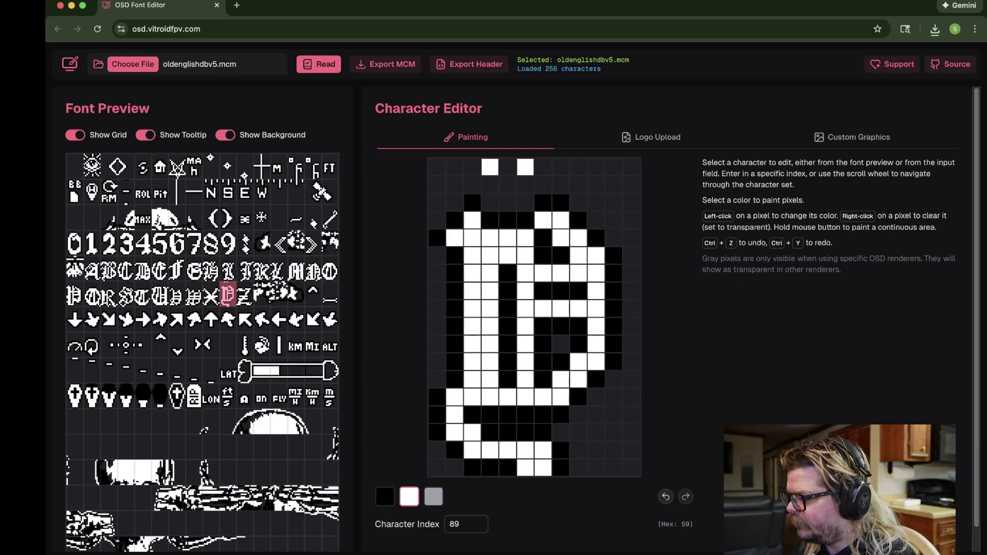
left_click(507, 184)
left_click(507, 166)
left_click(578, 166)
left_click(597, 184)
left_click(561, 185)
left_click(561, 166)
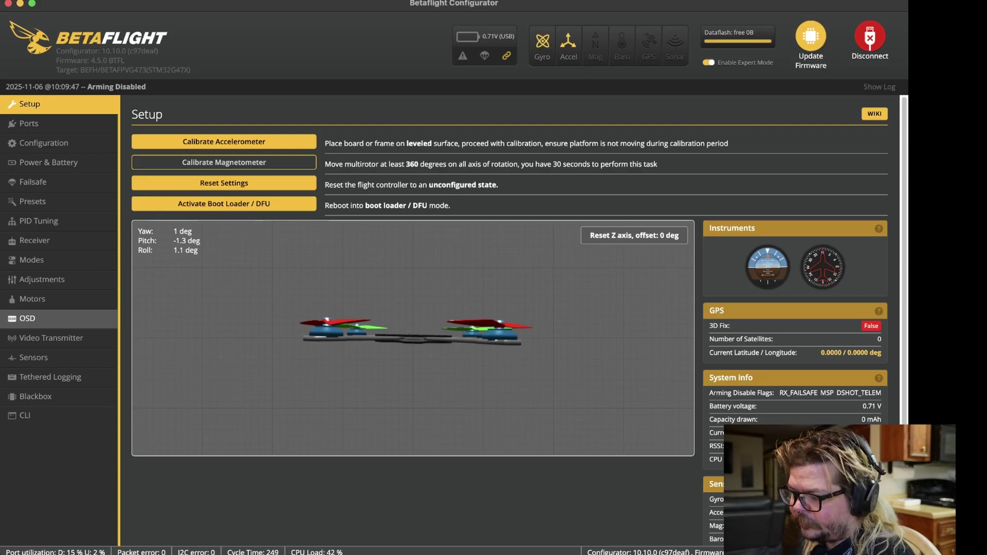
In Betaflight Configurator, open the OSD Font Manager and load the custom font file with the skull boot logo
left_click(30, 318)
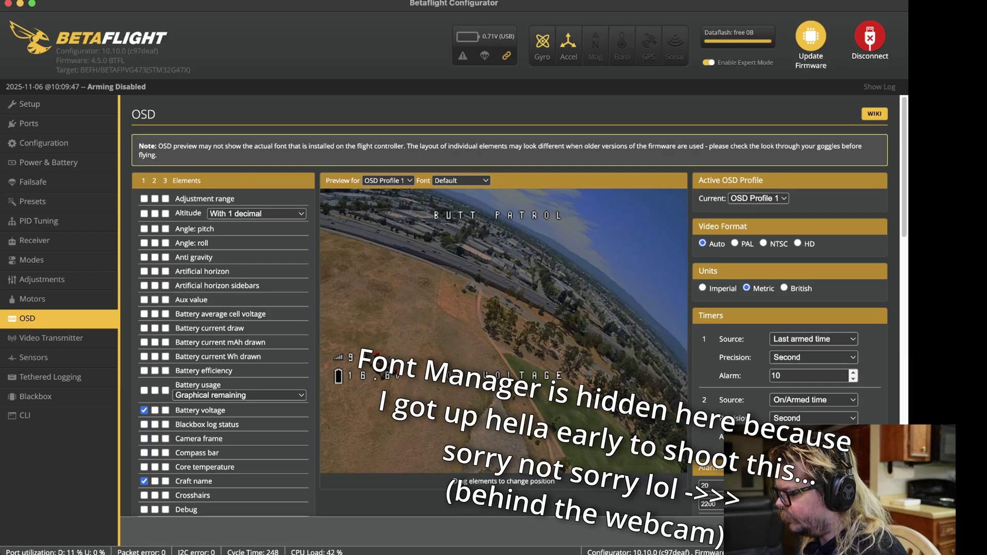
left_click(823, 533)
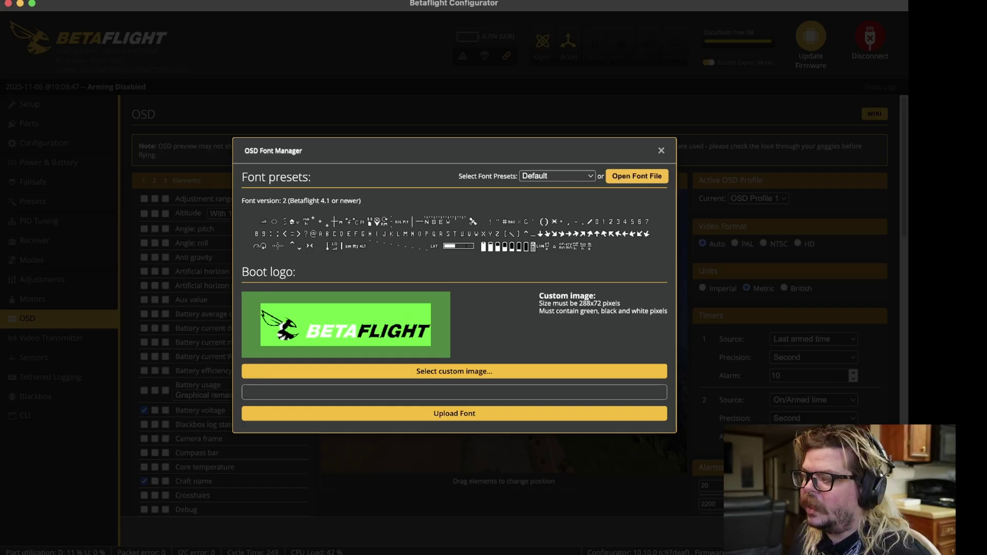
key("Escape")
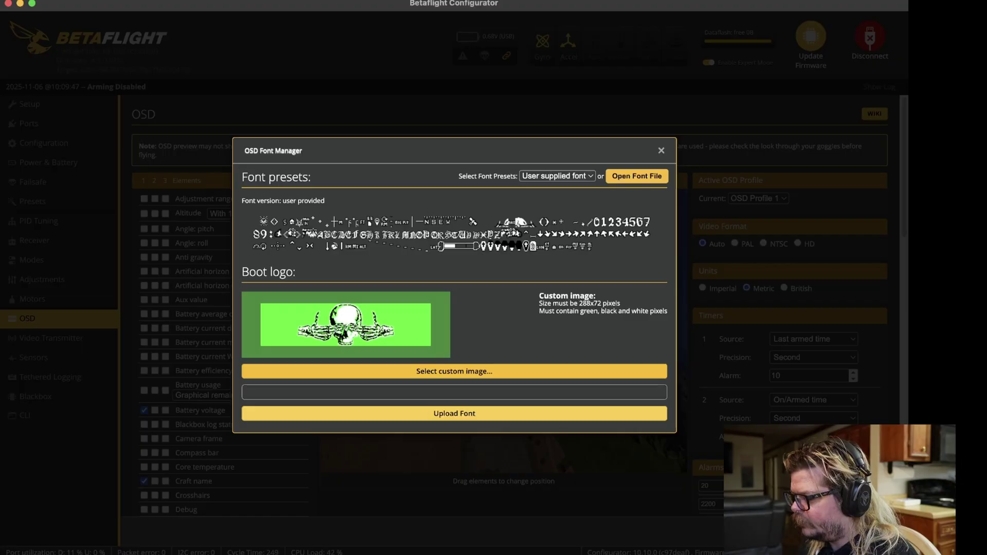
left_click(498, 326)
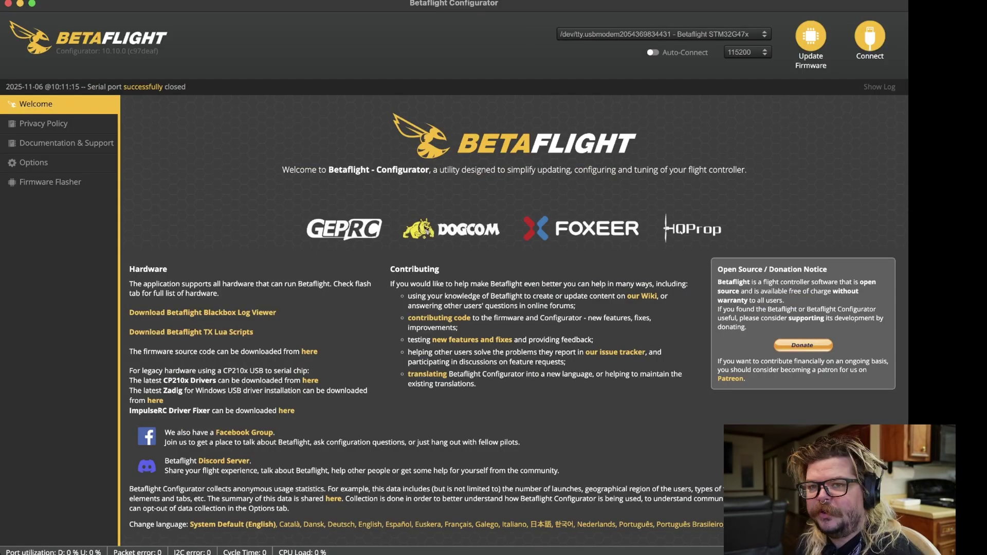
Reconnect to the flight controller and check the OSD Font Manager, closing it again
left_click(870, 36)
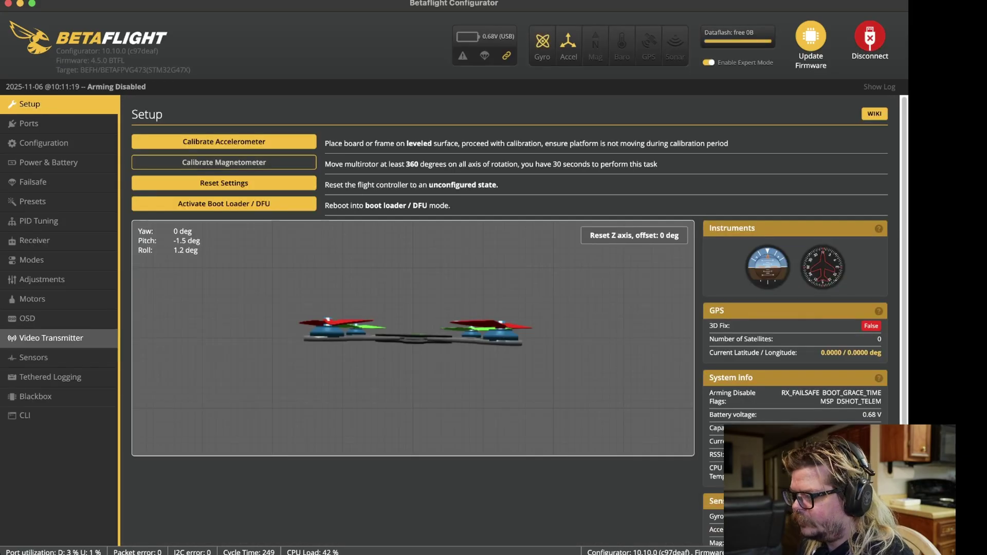
left_click(28, 318)
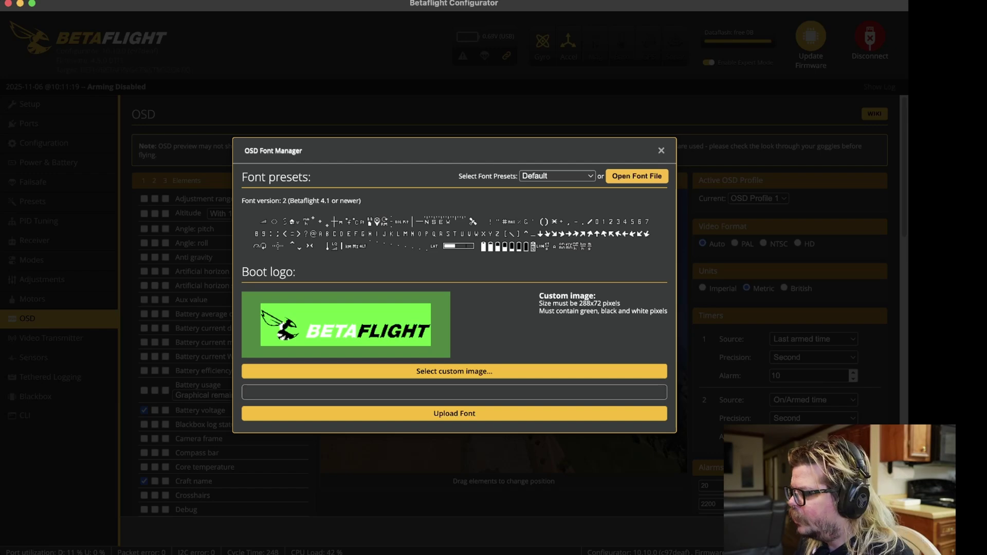
key("Escape")
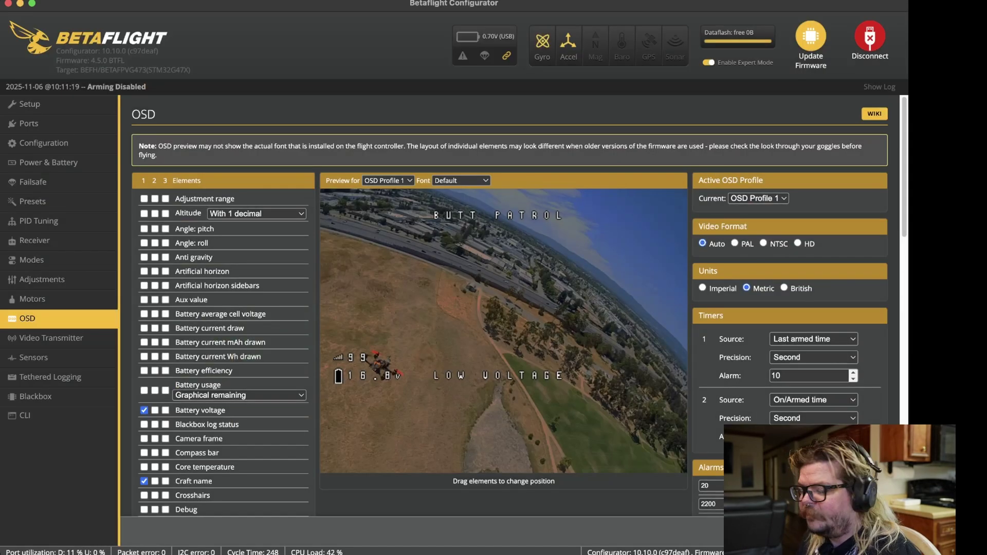